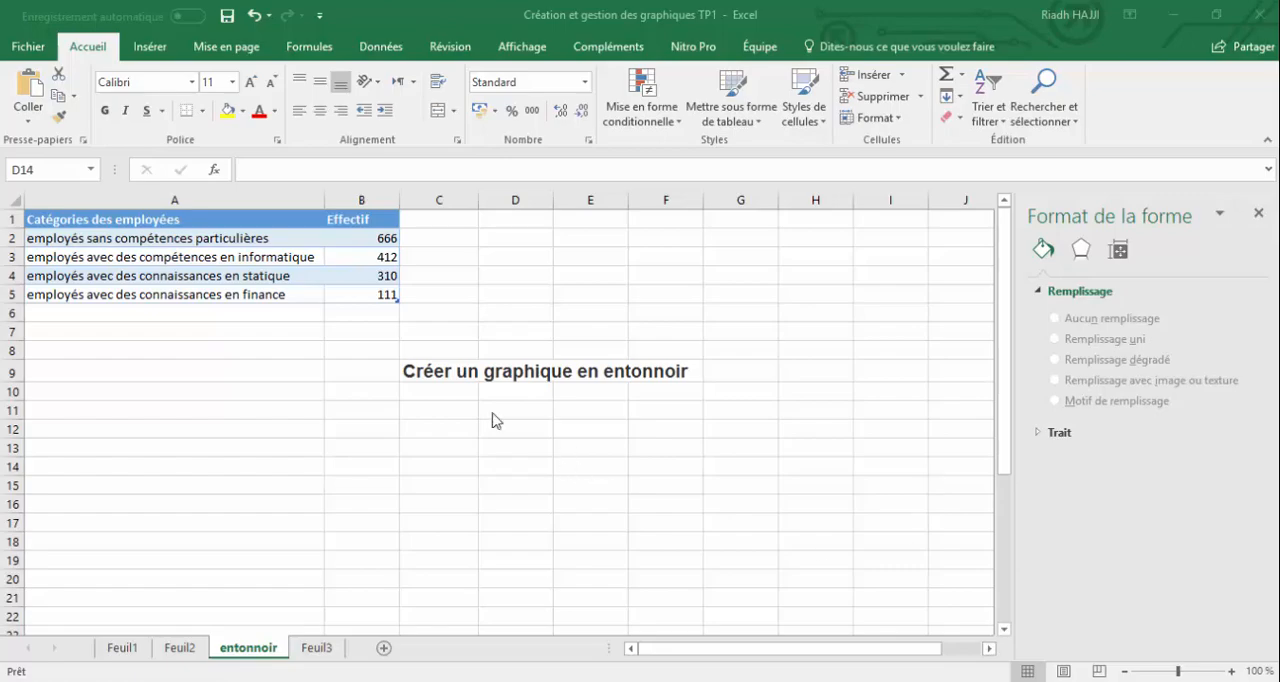
Examine the employee categories and their headcounts in the table at A1:B5
{"action": "left_click", "coordinate": [139, 375]}
{"action": "left_click", "coordinate": [143, 331]}
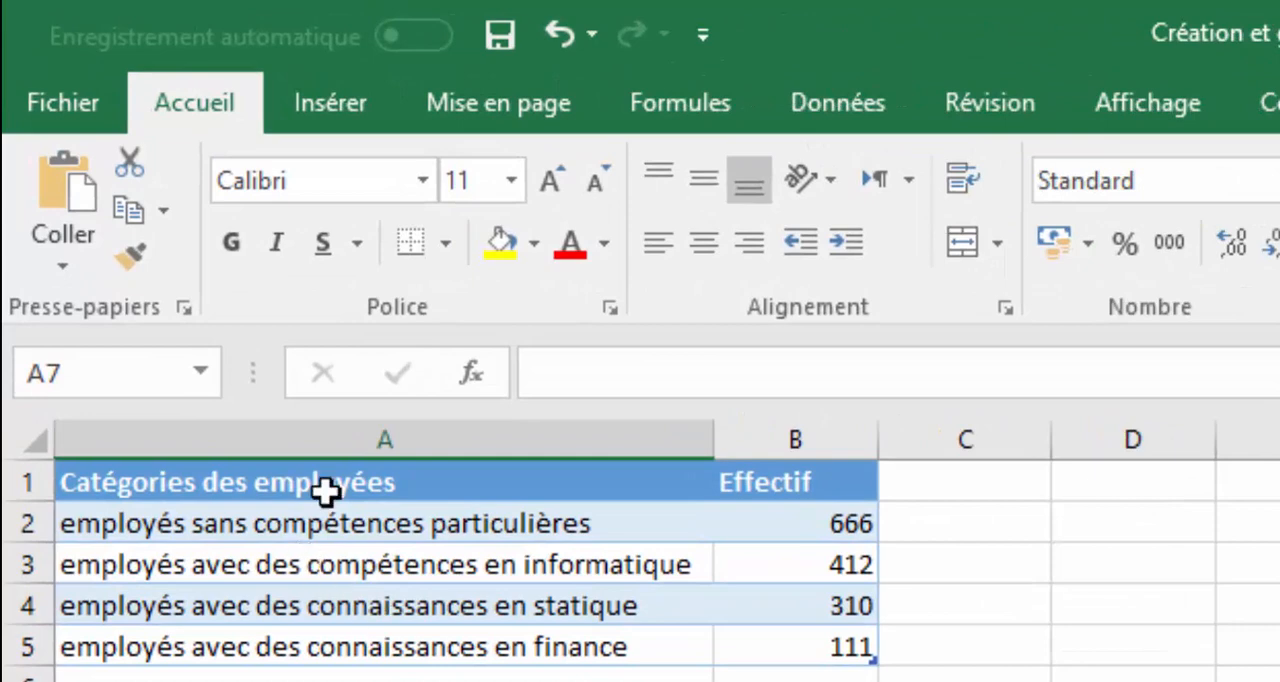
{"action": "left_click", "coordinate": [540, 525]}
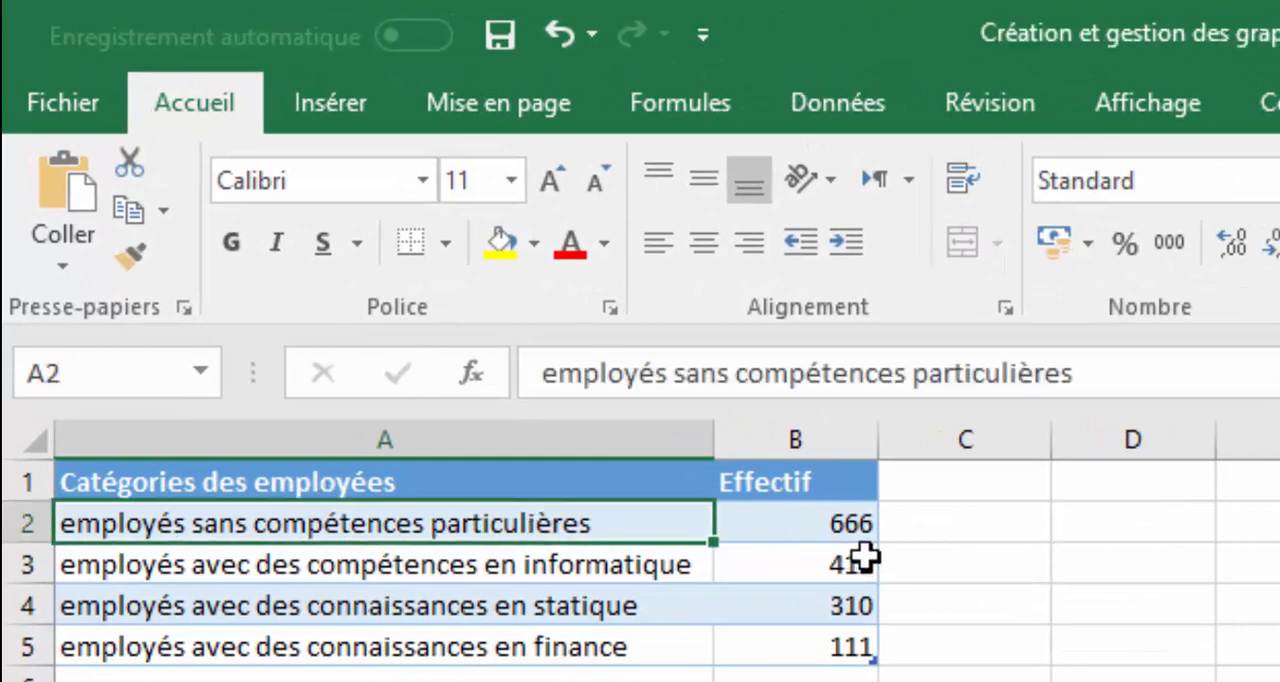
{"action": "left_click", "coordinate": [849, 523]}
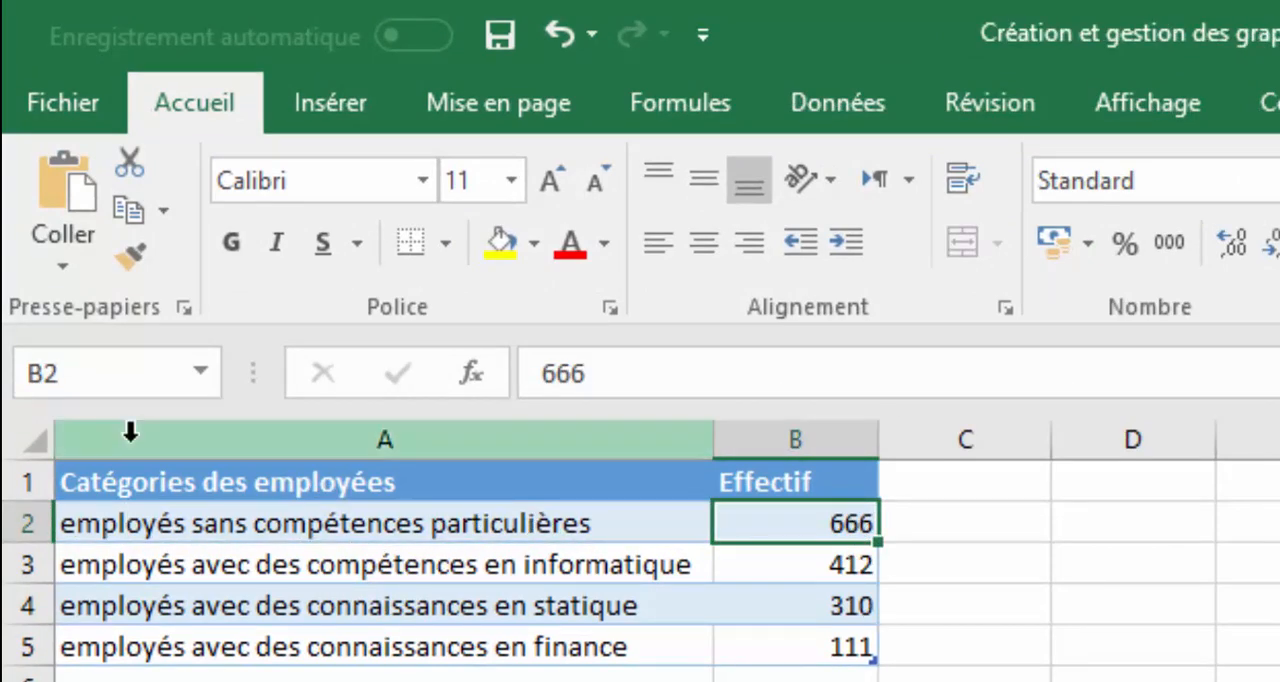
{"action": "left_click", "coordinate": [551, 620]}
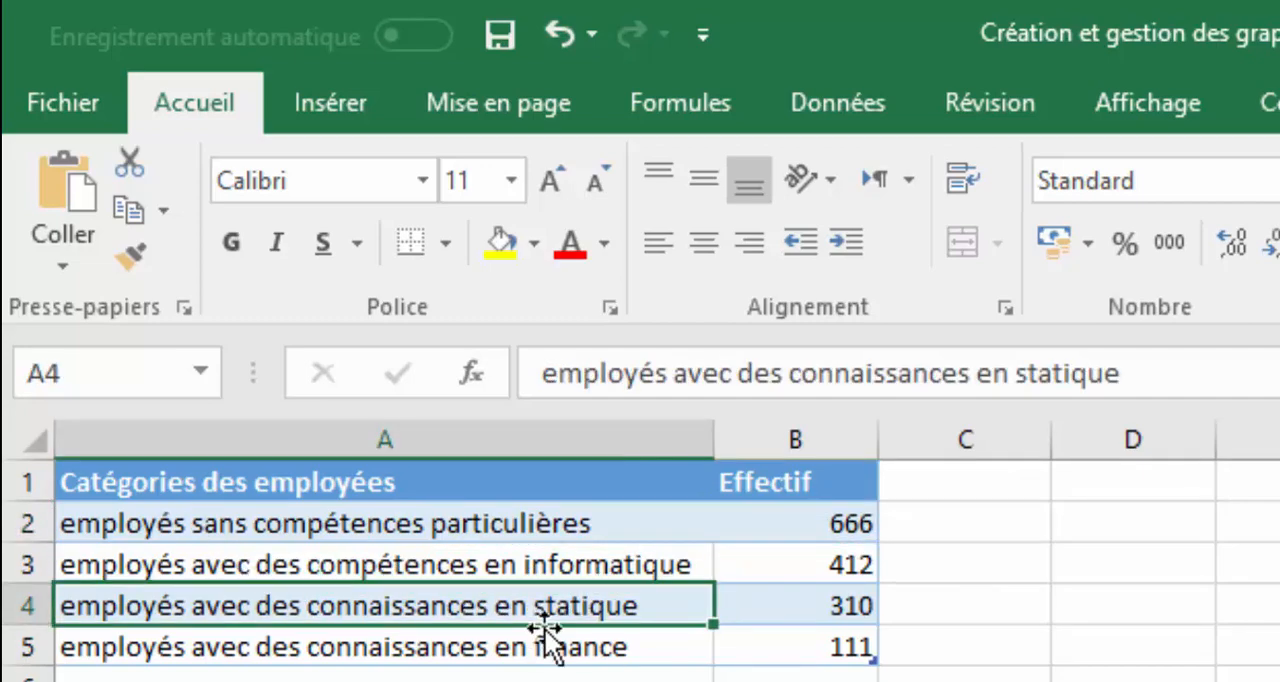
{"action": "left_click", "coordinate": [572, 669]}
{"action": "left_click", "coordinate": [588, 641]}
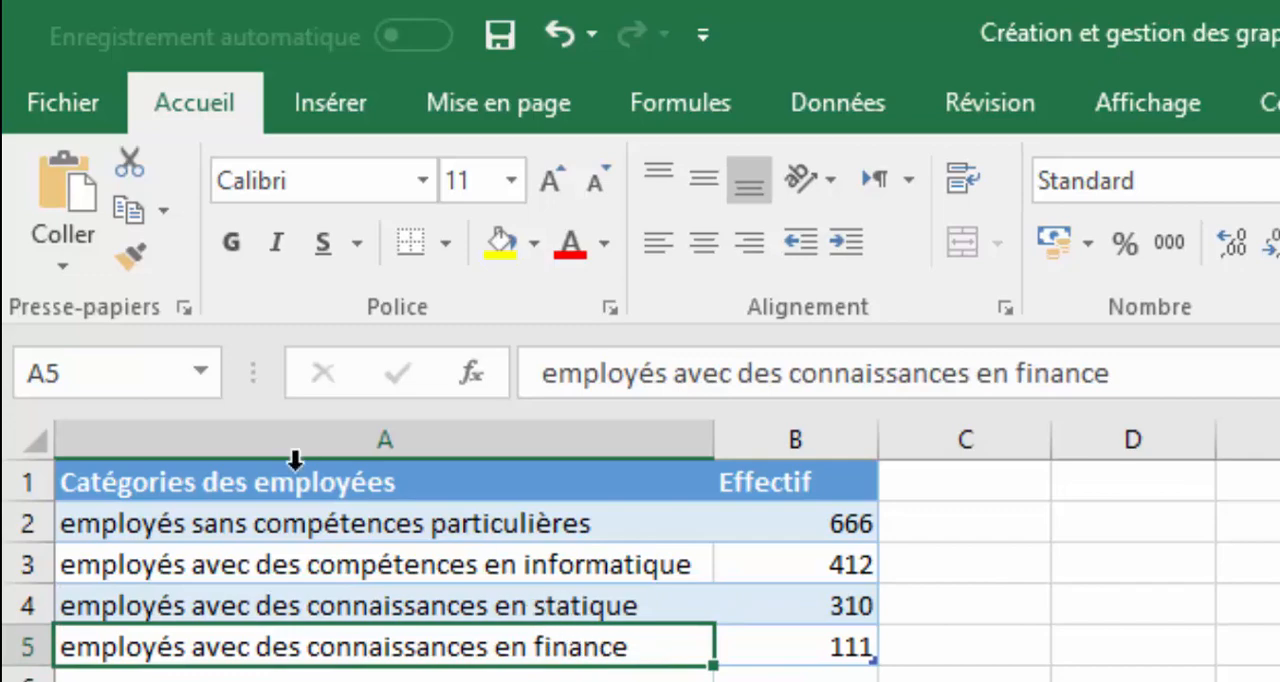
Insert a funnel (Entonnoir) chart from the employee category table in A1:B5
{"action": "left_click_drag", "start_coordinate": [68, 482], "coordinate": [592, 662]}
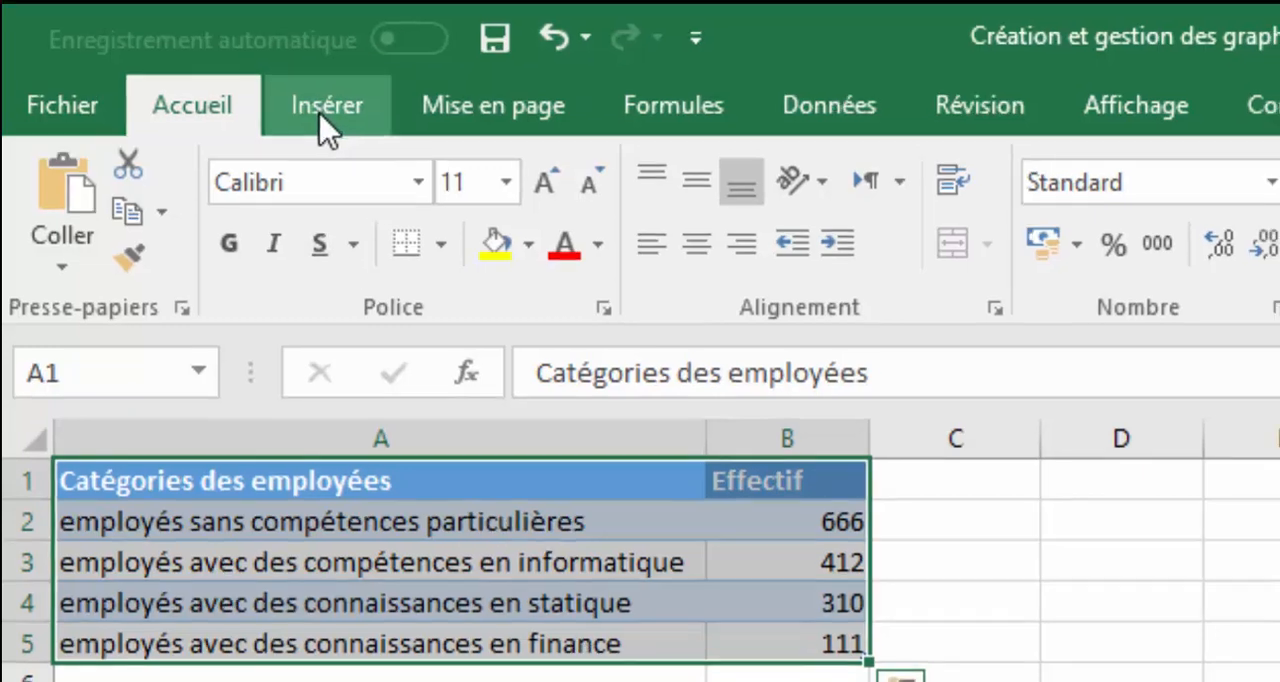
{"action": "left_click", "coordinate": [328, 122]}
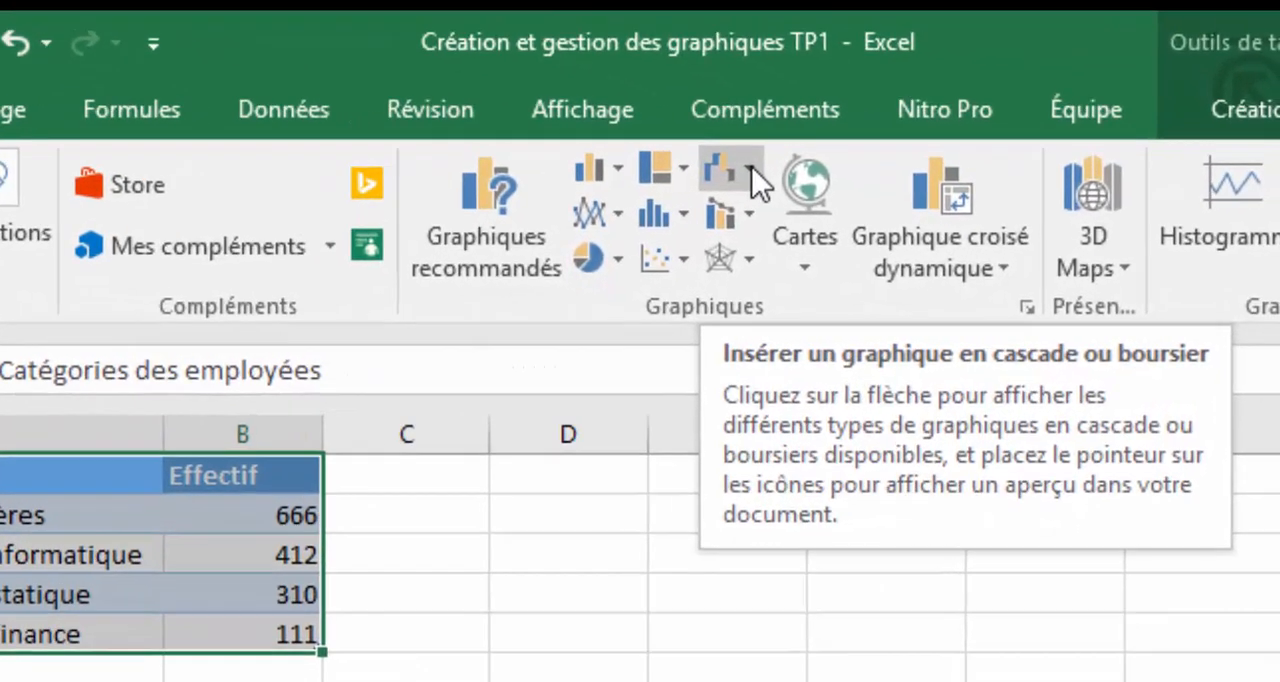
{"action": "left_click", "coordinate": [917, 220]}
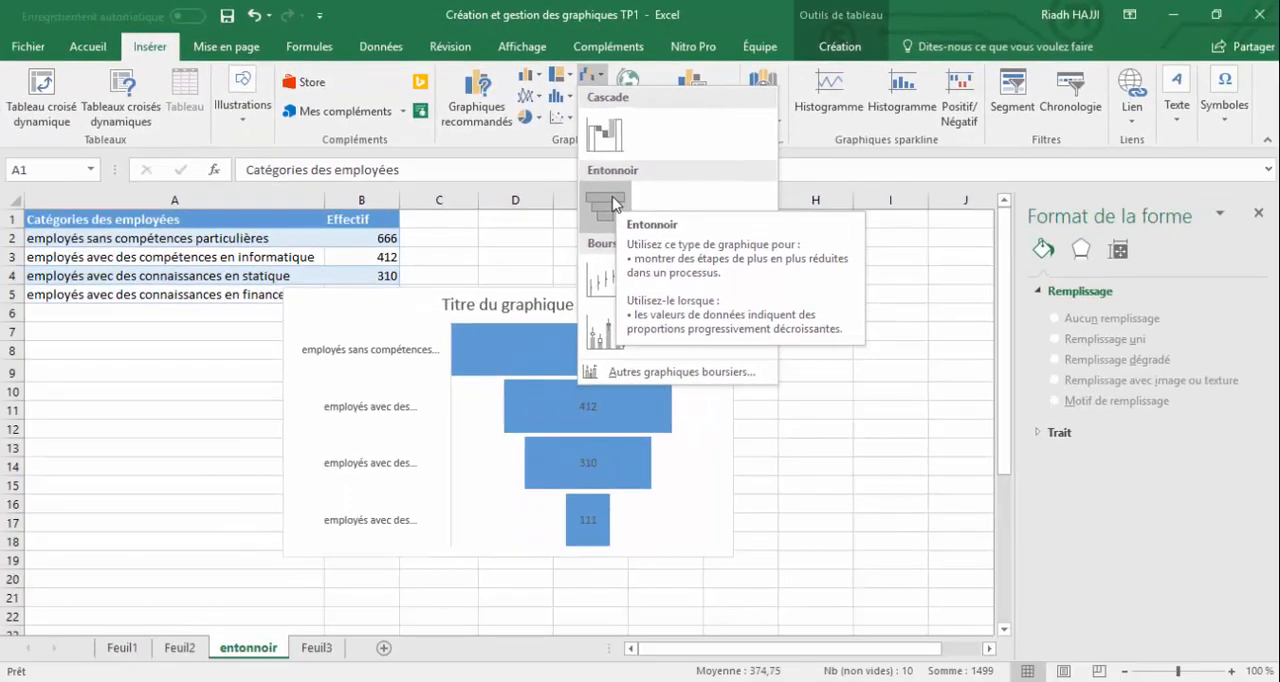
{"action": "left_click", "coordinate": [612, 200]}
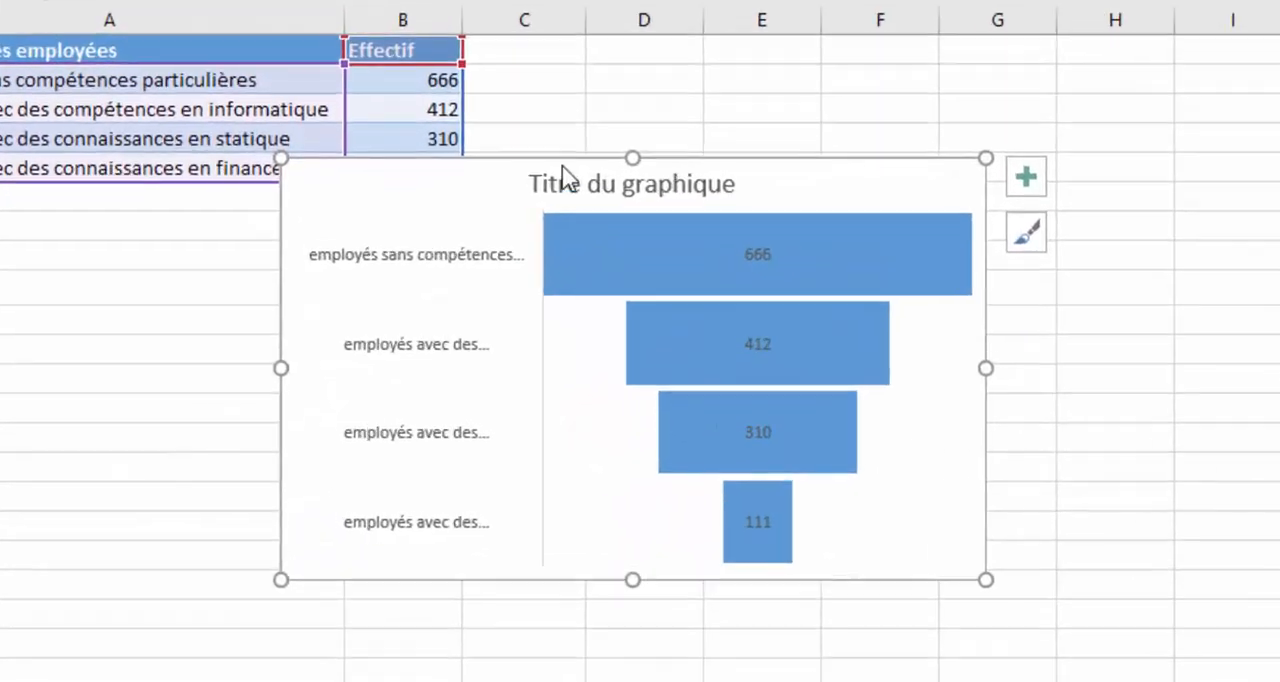
Open the funnel chart's title for editing and select its entire text
{"action": "left_click", "coordinate": [545, 173]}
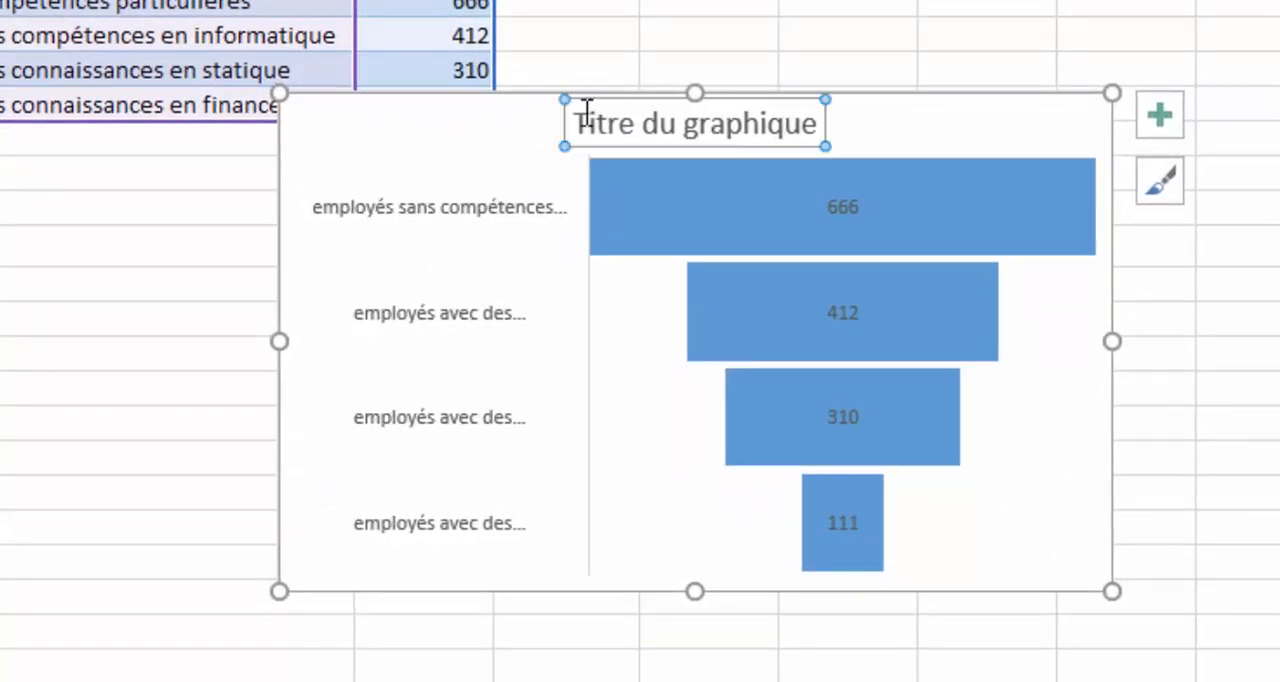
{"action": "left_click", "coordinate": [471, 147]}
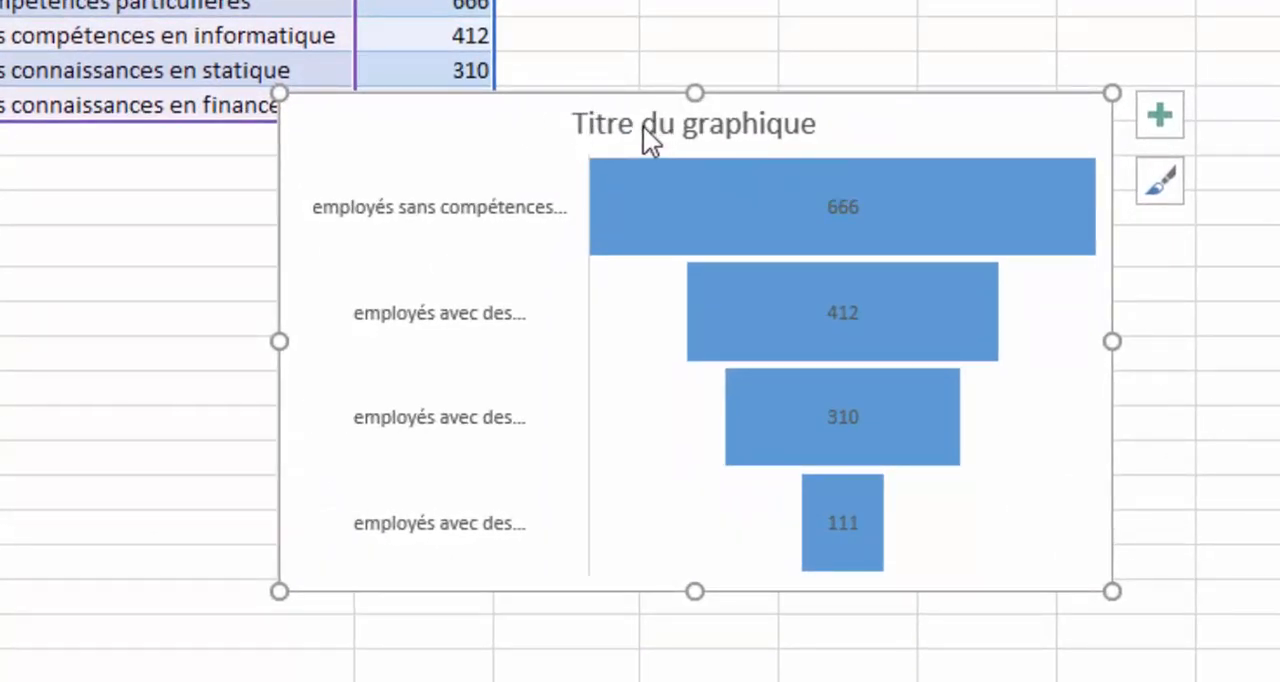
{"action": "left_click", "coordinate": [645, 124]}
{"action": "left_click", "coordinate": [689, 127]}
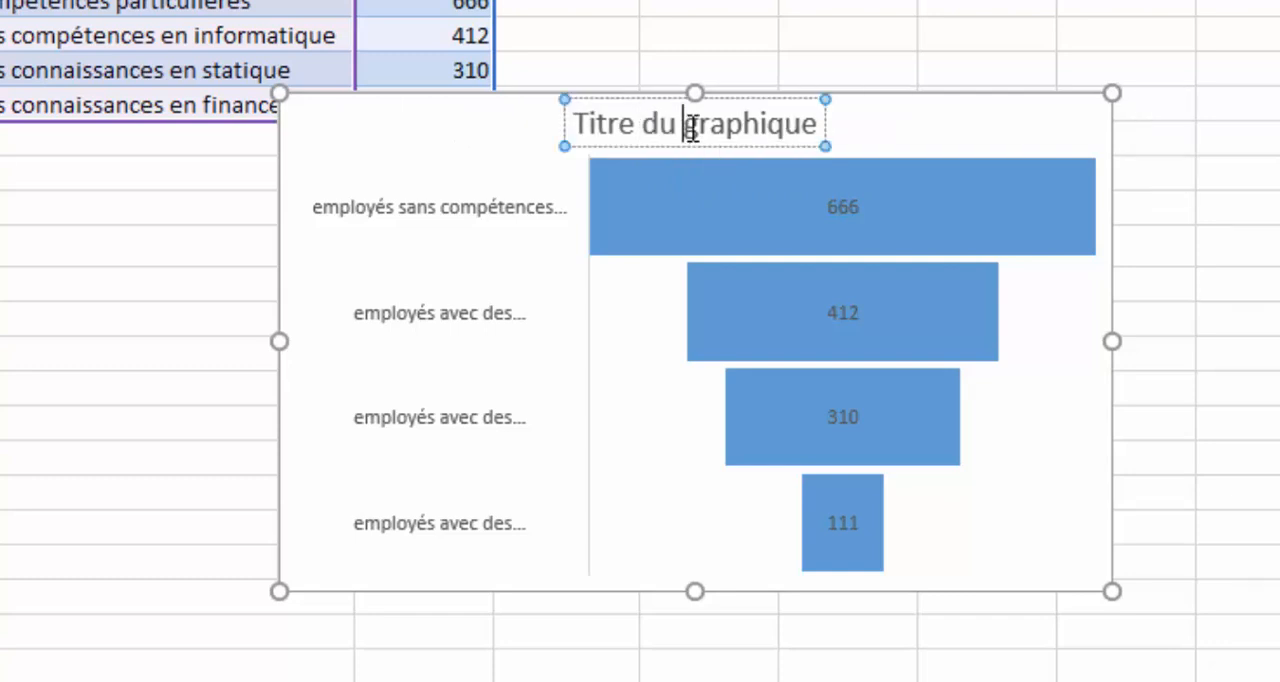
{"action": "double_click", "coordinate": [691, 129]}
{"action": "left_click", "coordinate": [634, 128]}
{"action": "left_click_drag", "start_coordinate": [580, 121], "coordinate": [805, 133]}
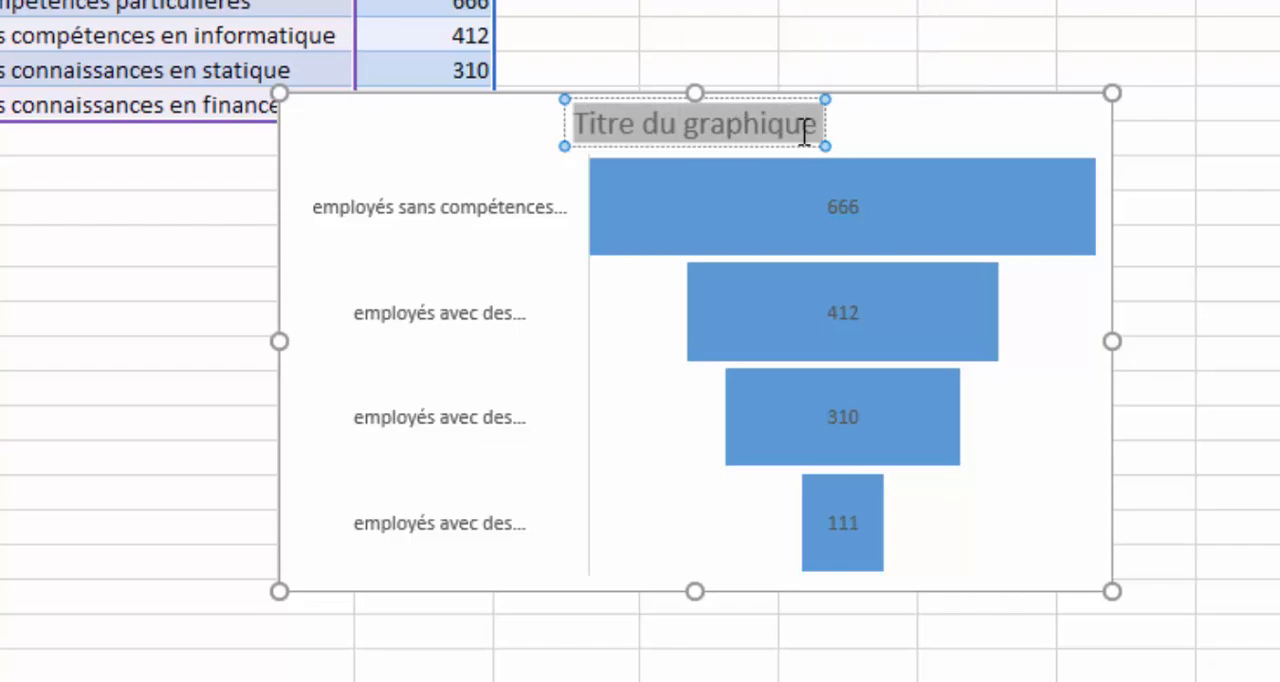
Apply the third chart style, with the grey gradient background, to the employee funnel chart
{"action": "left_click", "coordinate": [837, 218]}
{"action": "left_click", "coordinate": [883, 318]}
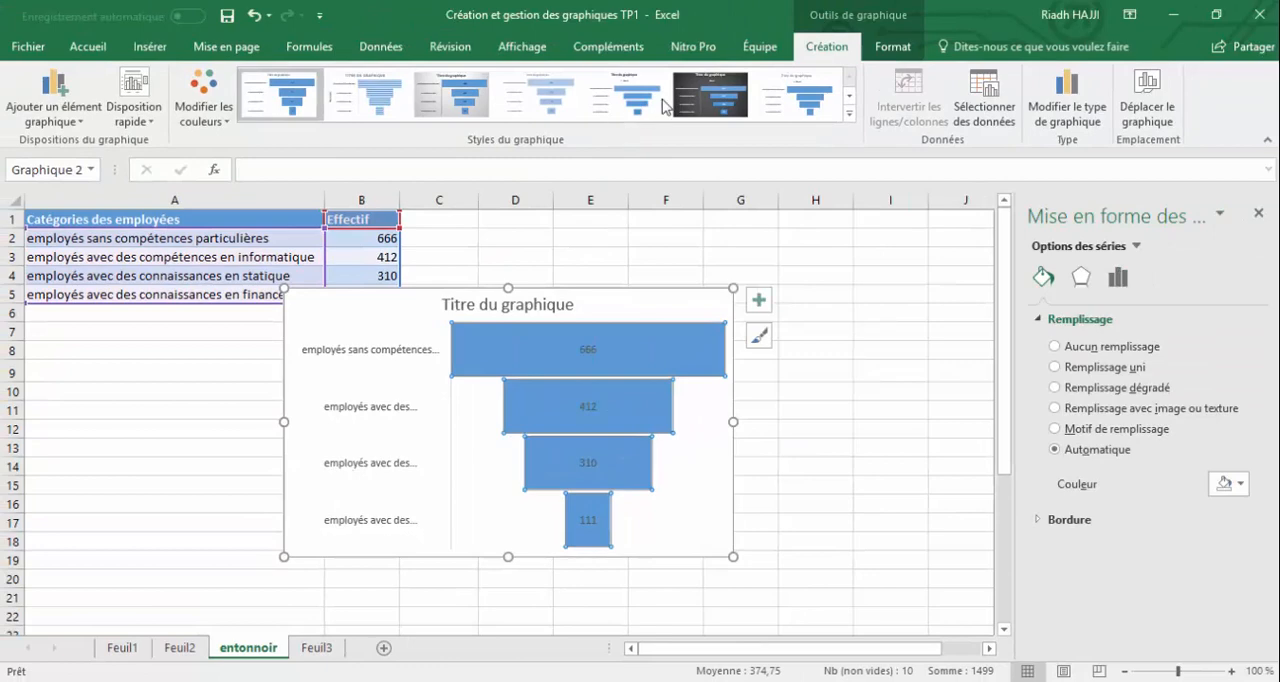
{"action": "left_click", "coordinate": [849, 114]}
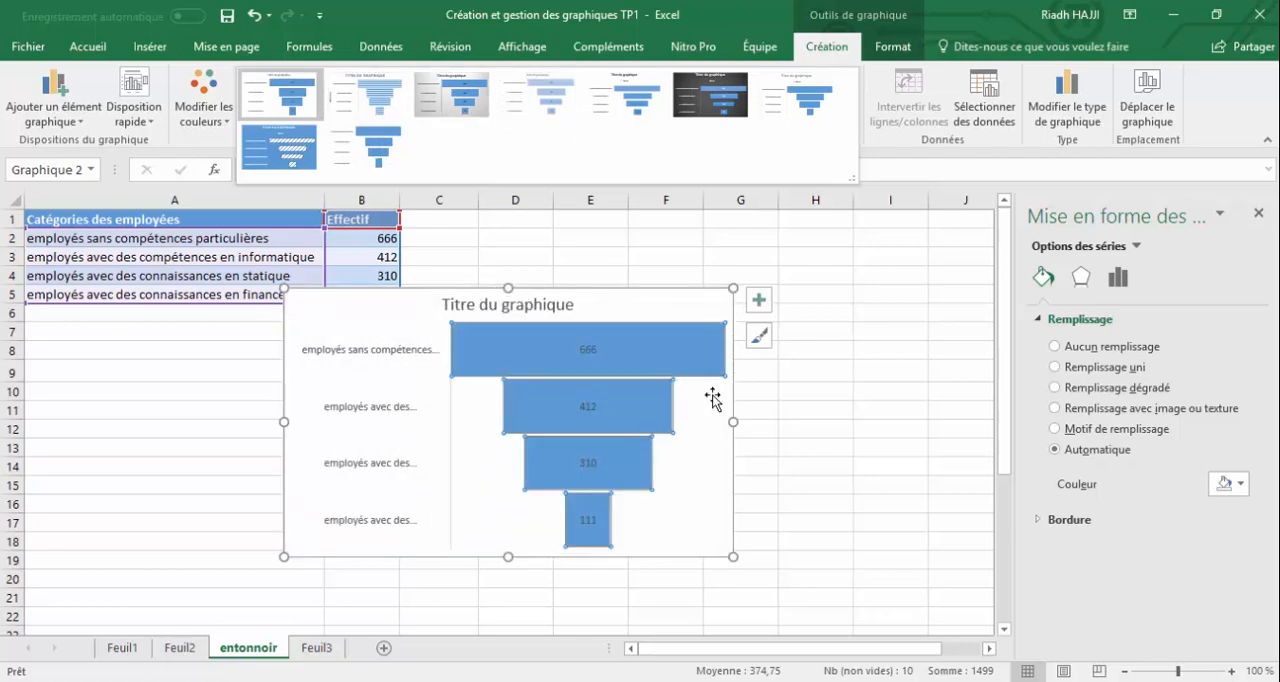
{"action": "left_click", "coordinate": [452, 95]}
Examine the recruitment process stages and their headcounts in the table at A26:B32
{"action": "left_click_drag", "start_coordinate": [1003, 359], "coordinate": [1048, 510]}
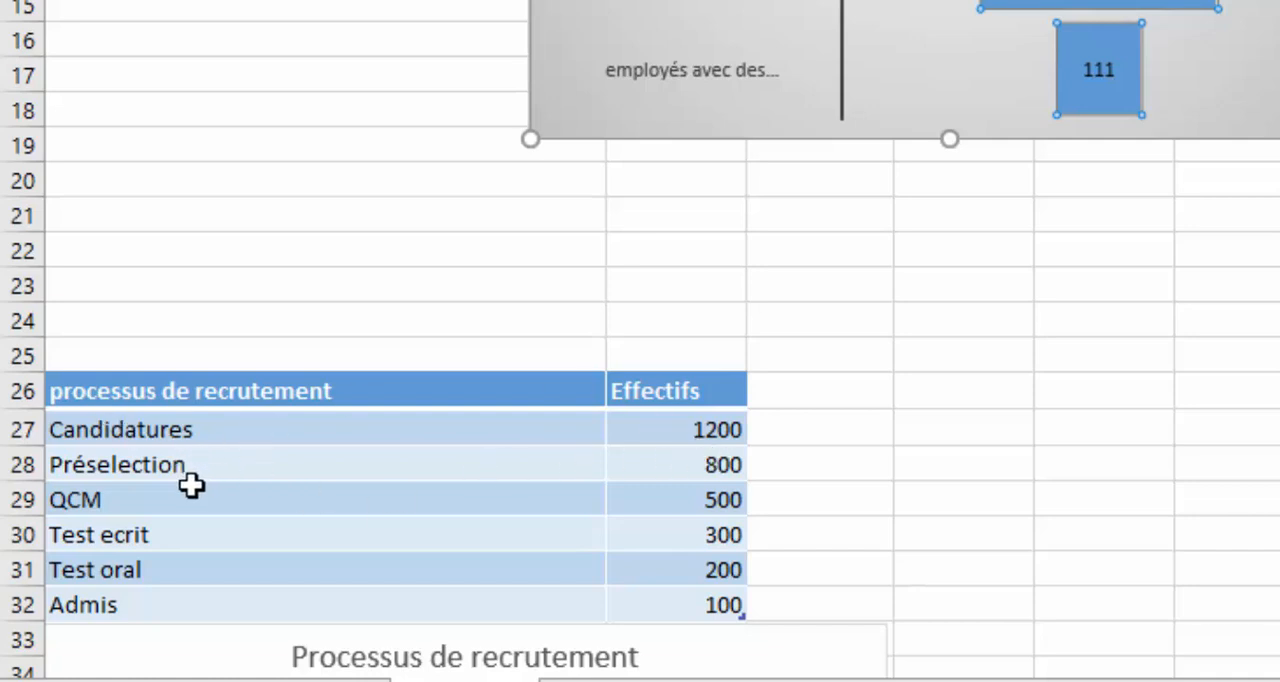
{"action": "left_click", "coordinate": [712, 474]}
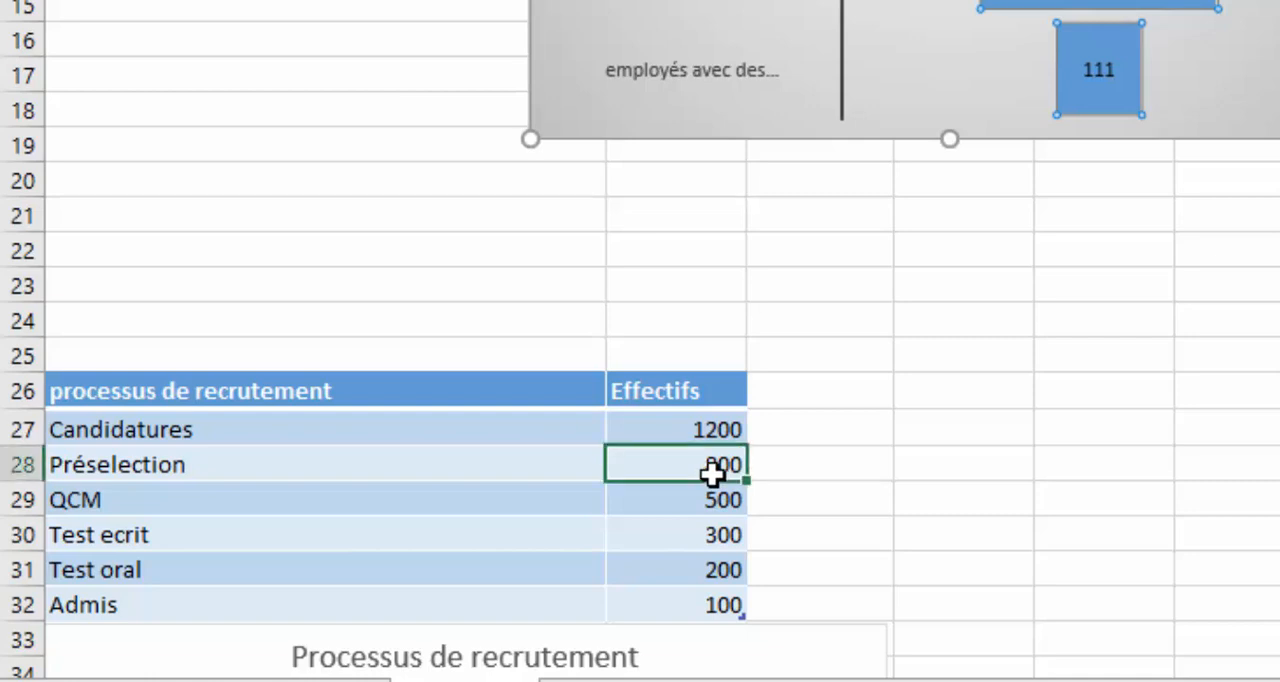
{"action": "left_click", "coordinate": [668, 508]}
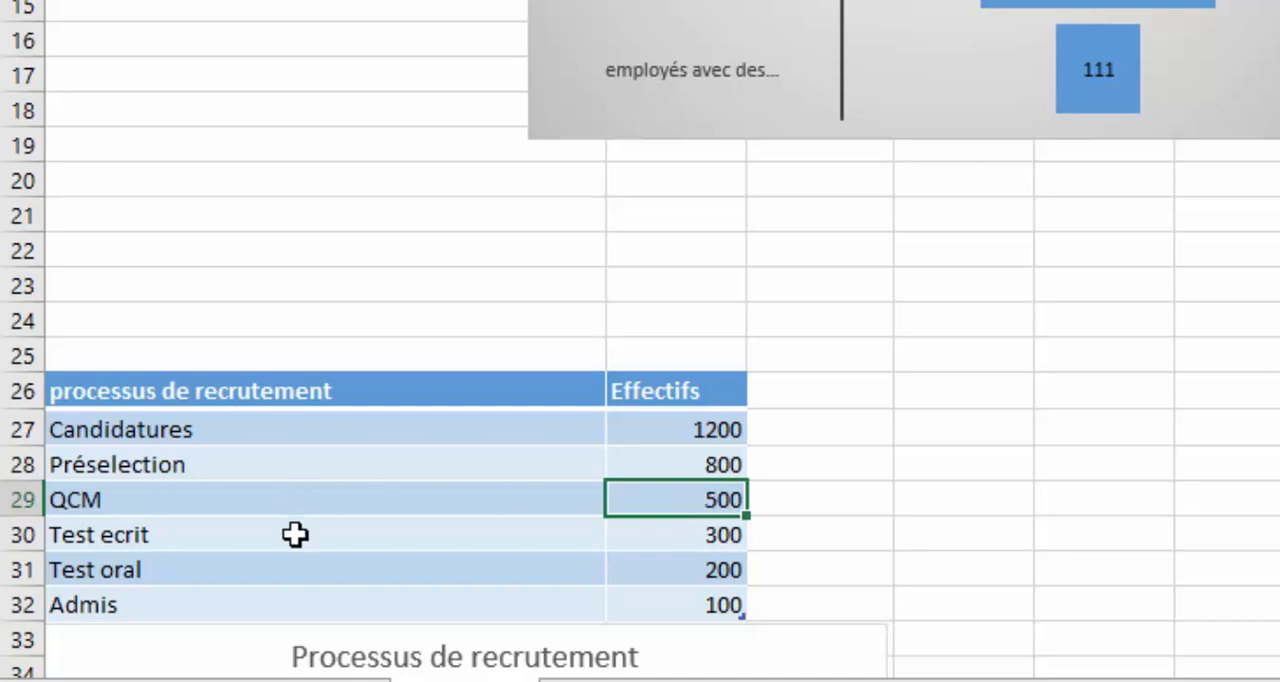
{"action": "left_click", "coordinate": [175, 540]}
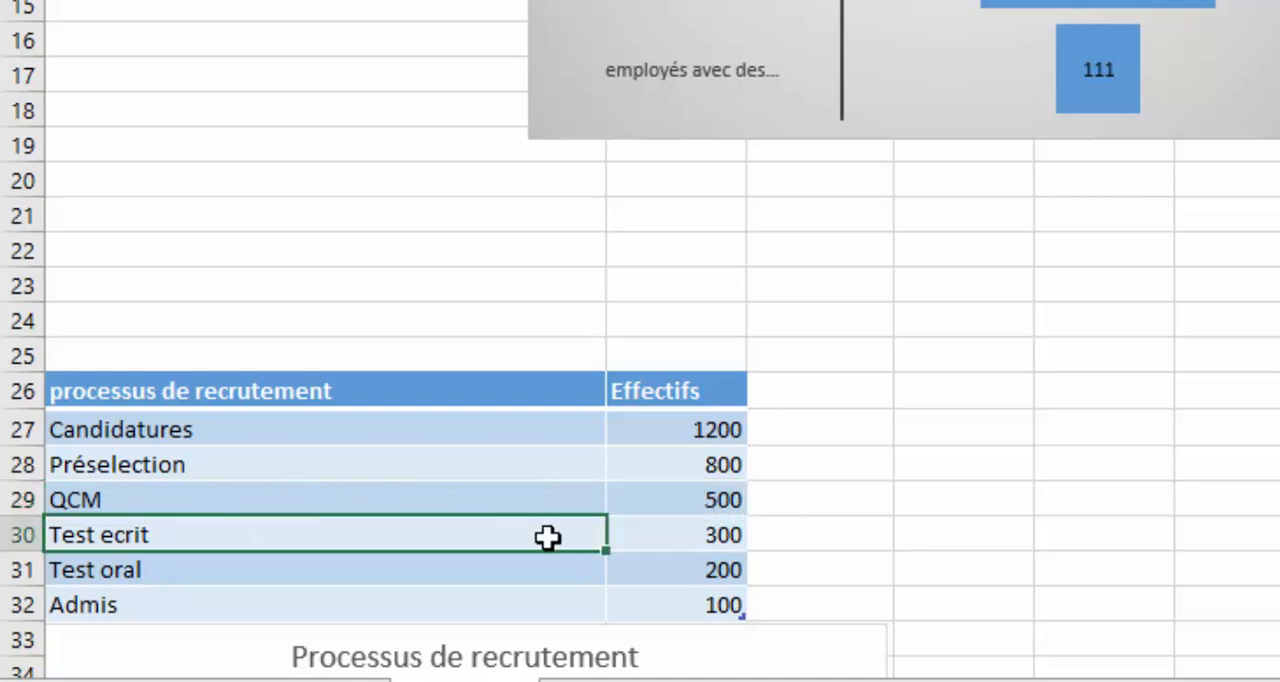
{"action": "left_click", "coordinate": [725, 535]}
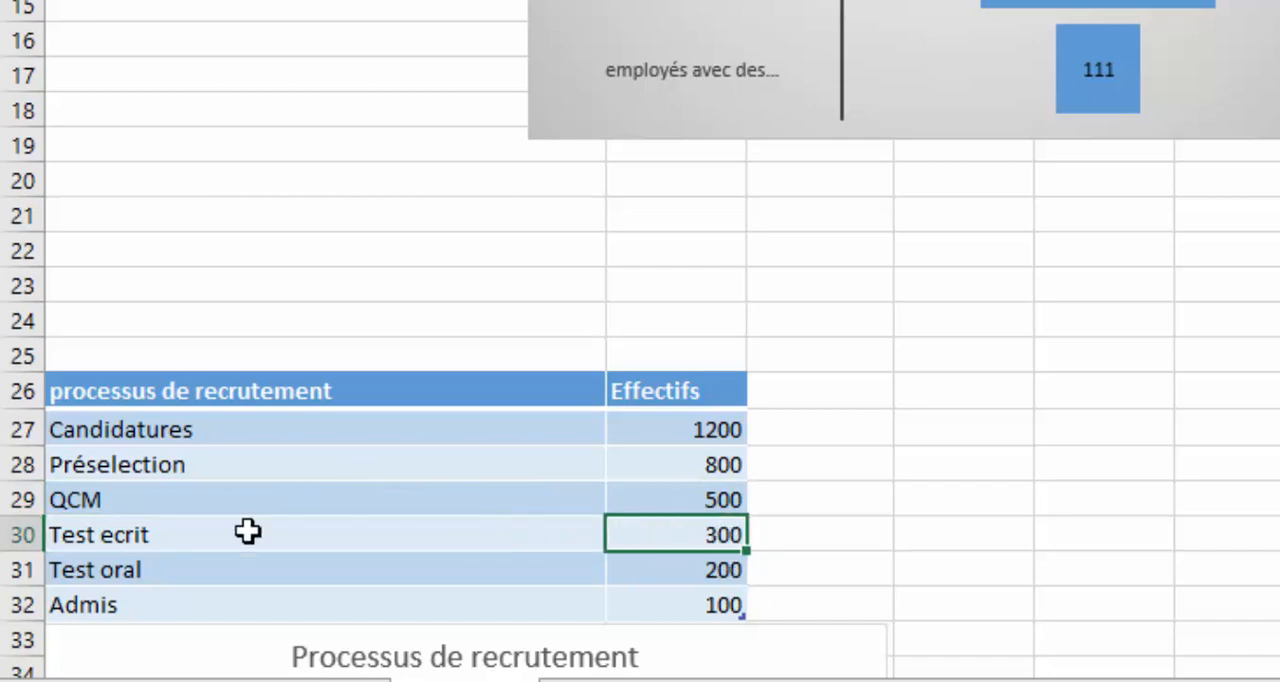
{"action": "left_click", "coordinate": [240, 580]}
{"action": "left_click", "coordinate": [684, 571]}
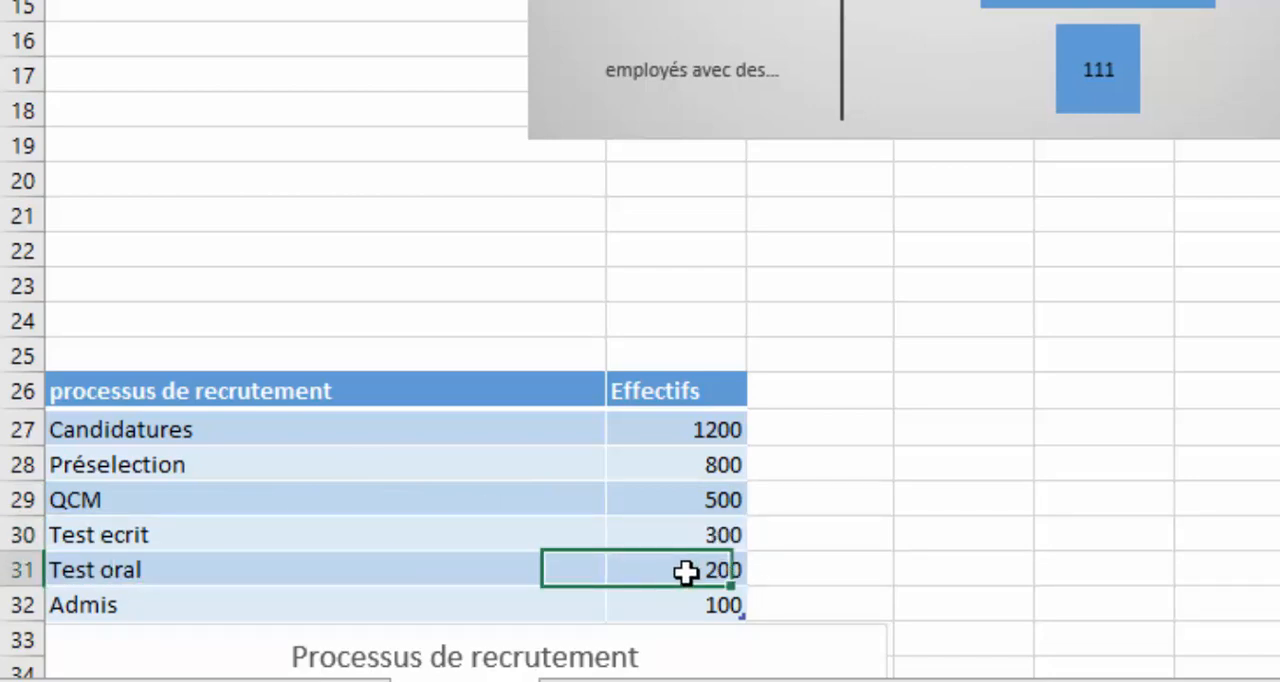
{"action": "left_click", "coordinate": [527, 594]}
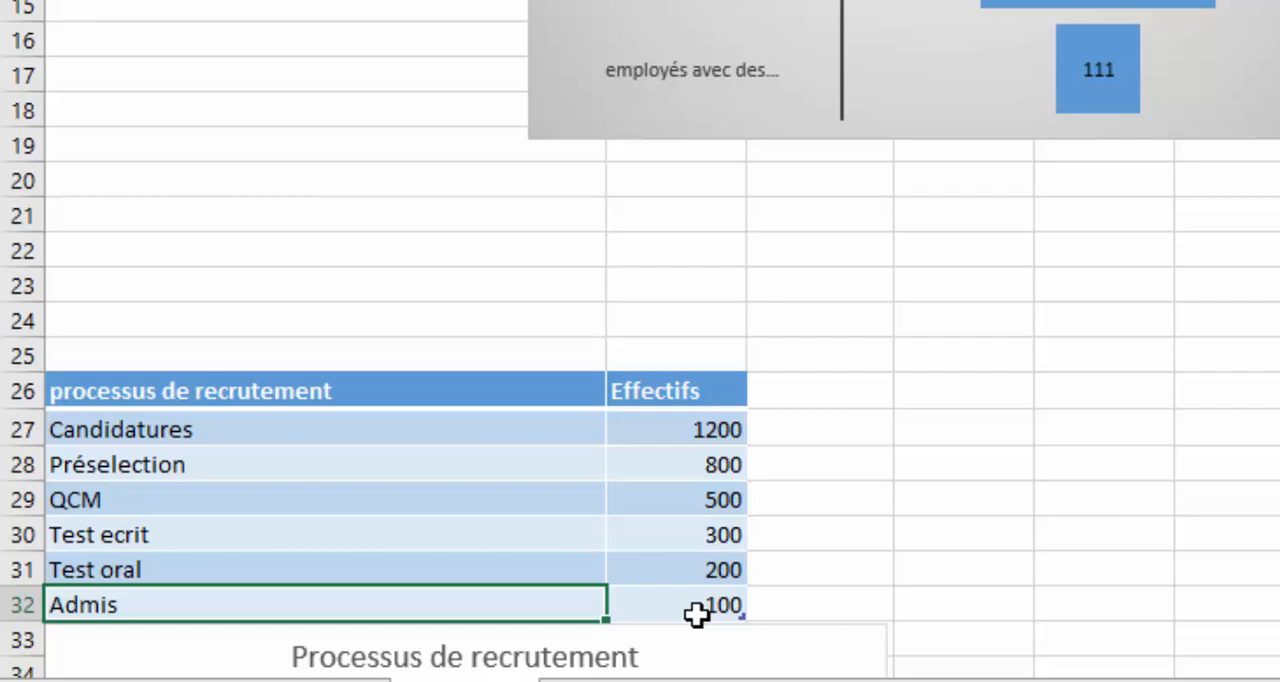
Insert a funnel (Entonnoir) chart from the recruitment process table in A26:B32
{"action": "left_click", "coordinate": [100, 374]}
{"action": "left_click_drag", "start_coordinate": [100, 389], "coordinate": [595, 600]}
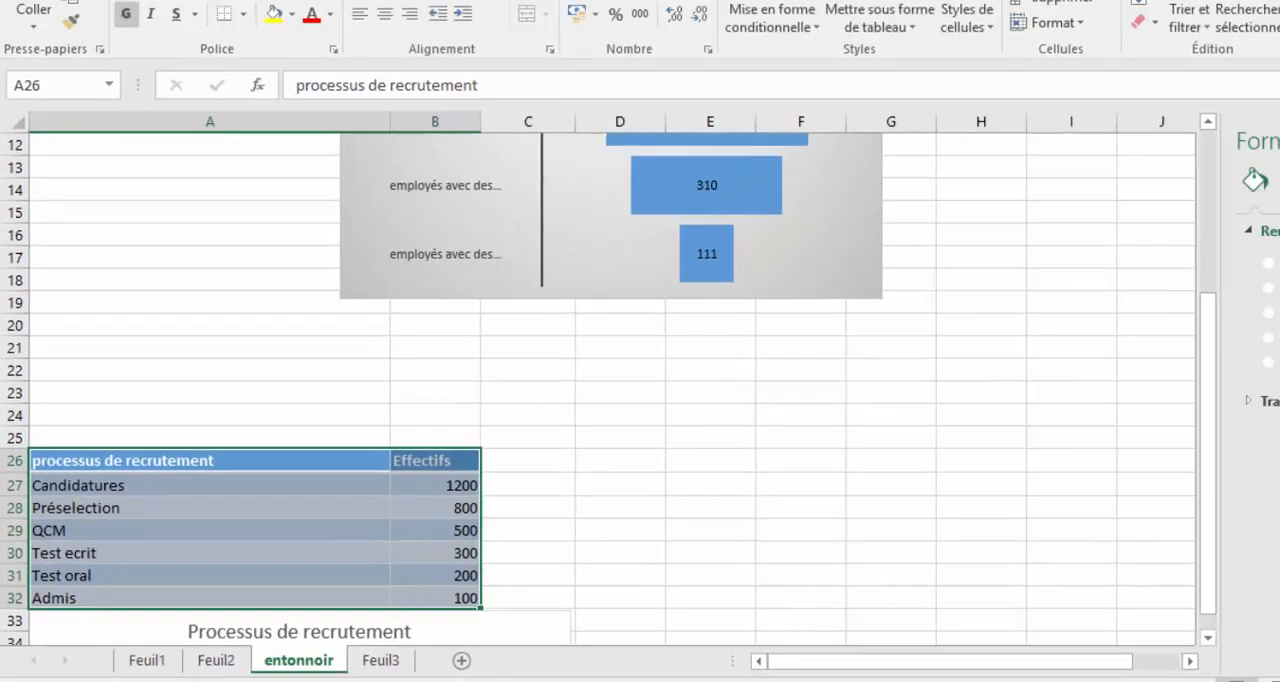
{"action": "left_click", "coordinate": [150, 47]}
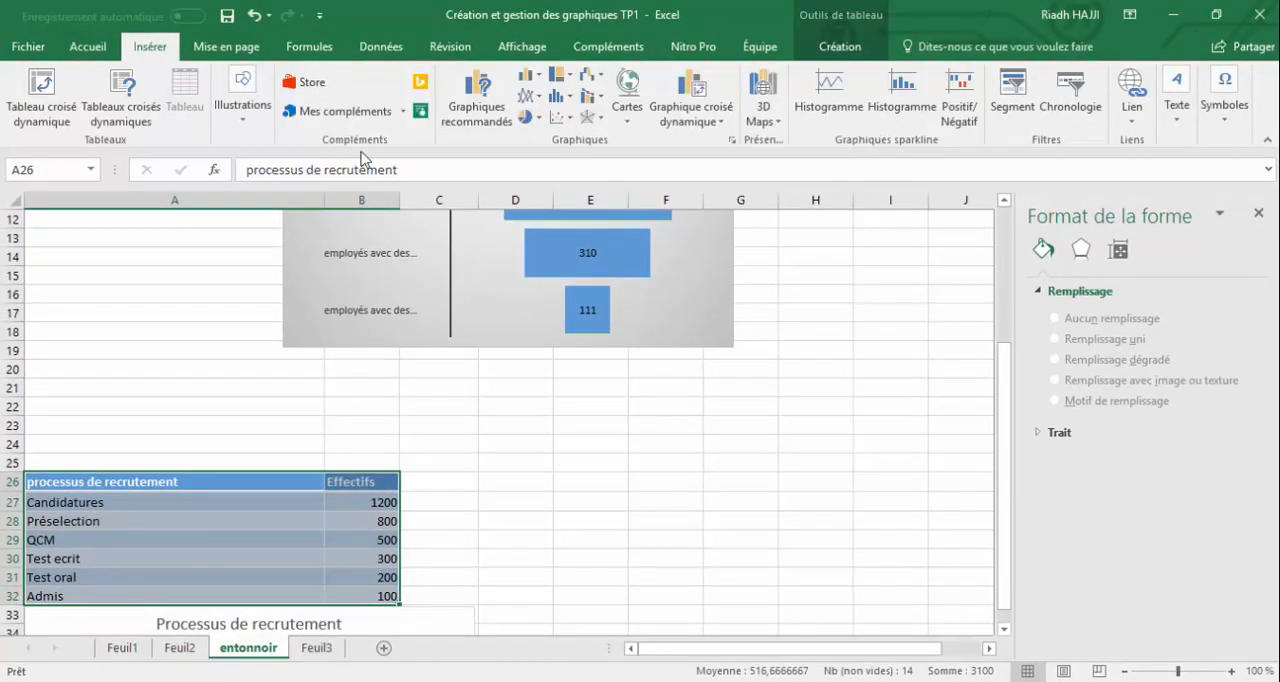
{"action": "left_click", "coordinate": [605, 78]}
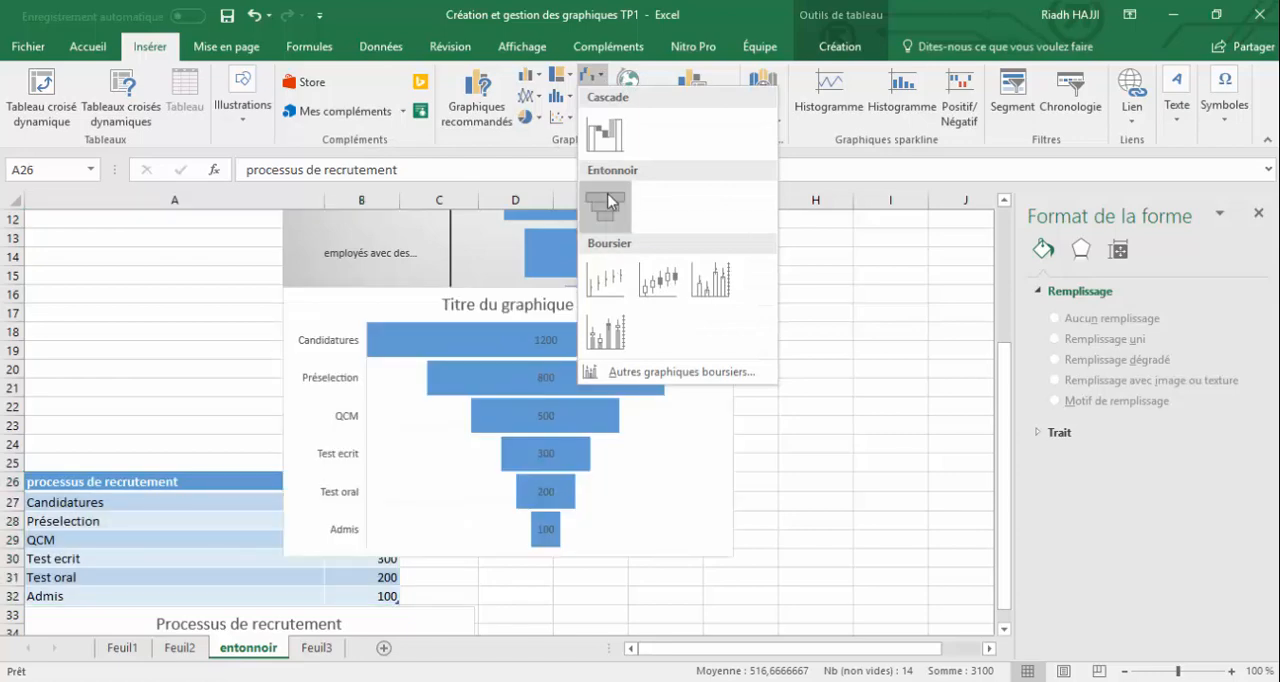
{"action": "left_click", "coordinate": [608, 200]}
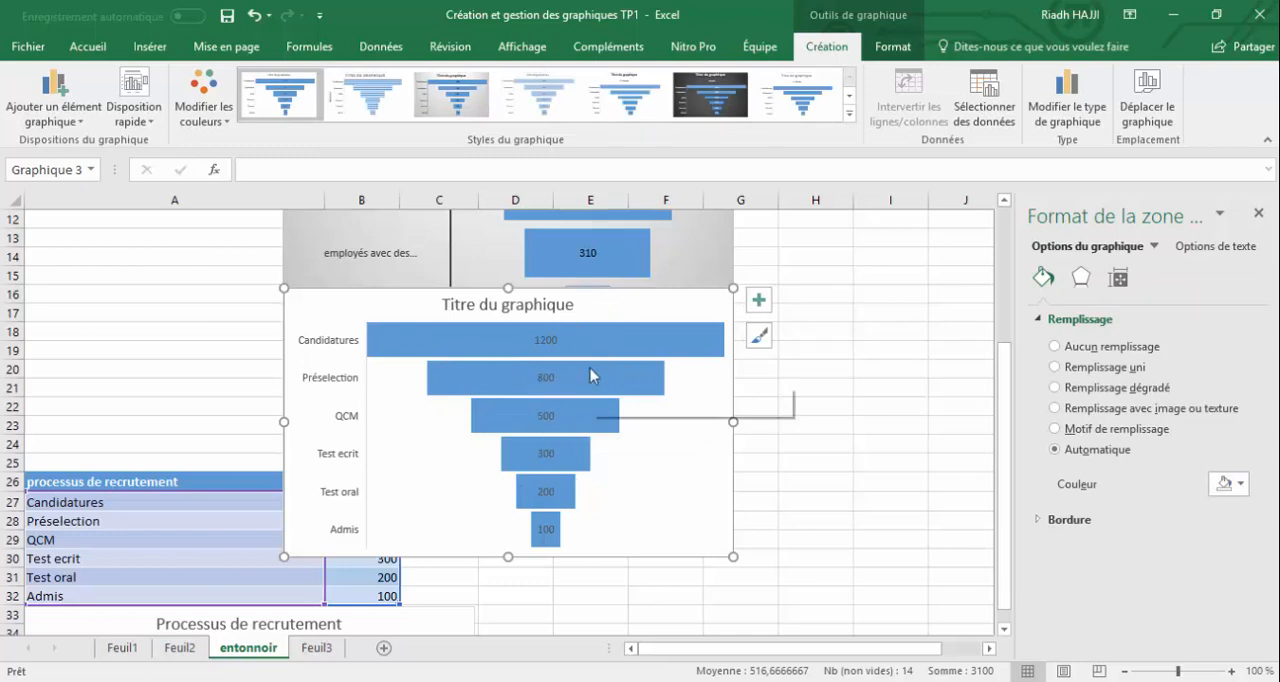
{"action": "mouse_move", "coordinate": [545, 349]}
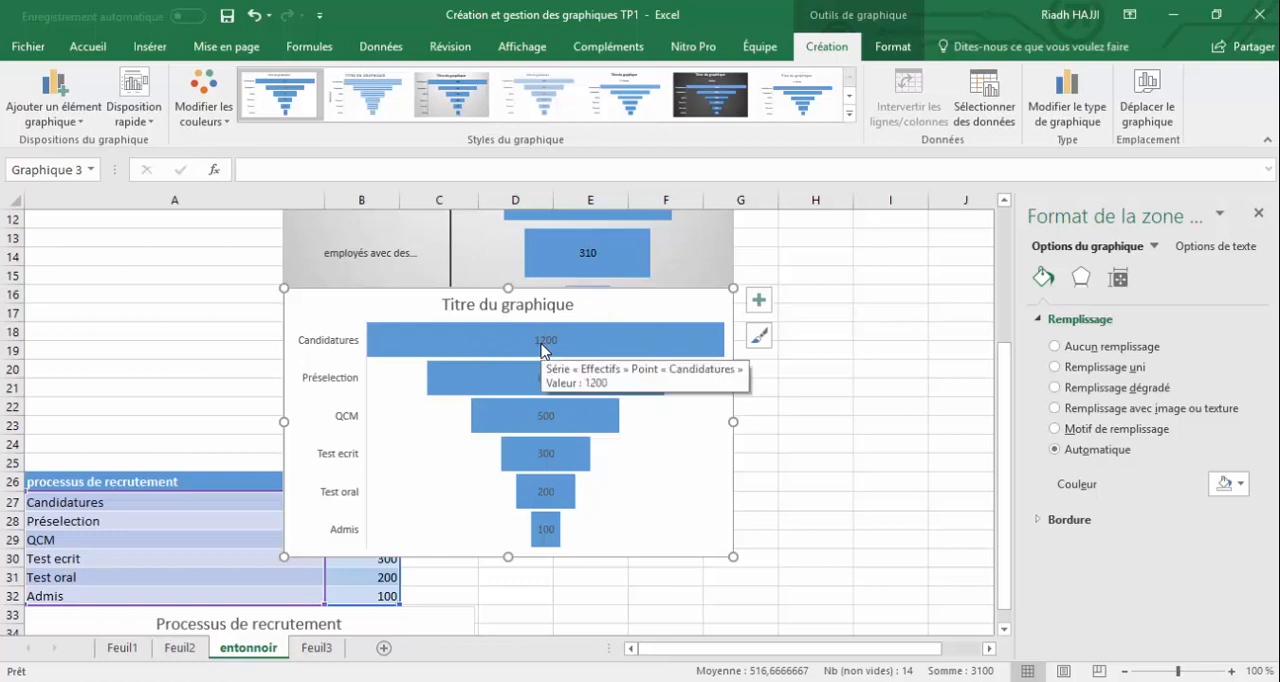